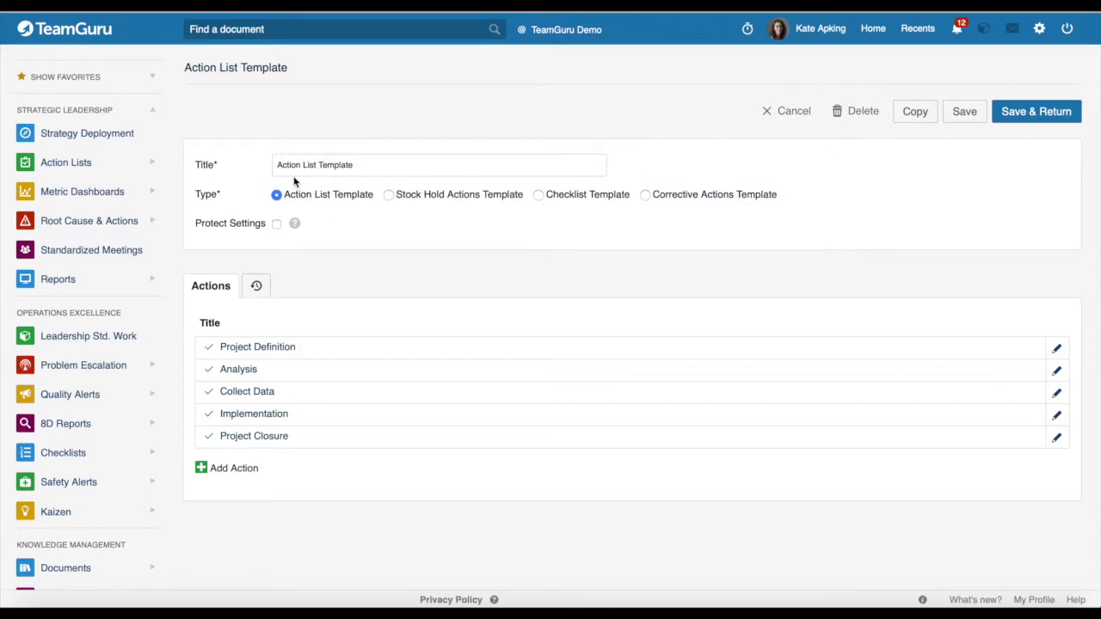
- Turn on Protect Settings for the Action List Template after discarding an empty new action
click(153, 163)
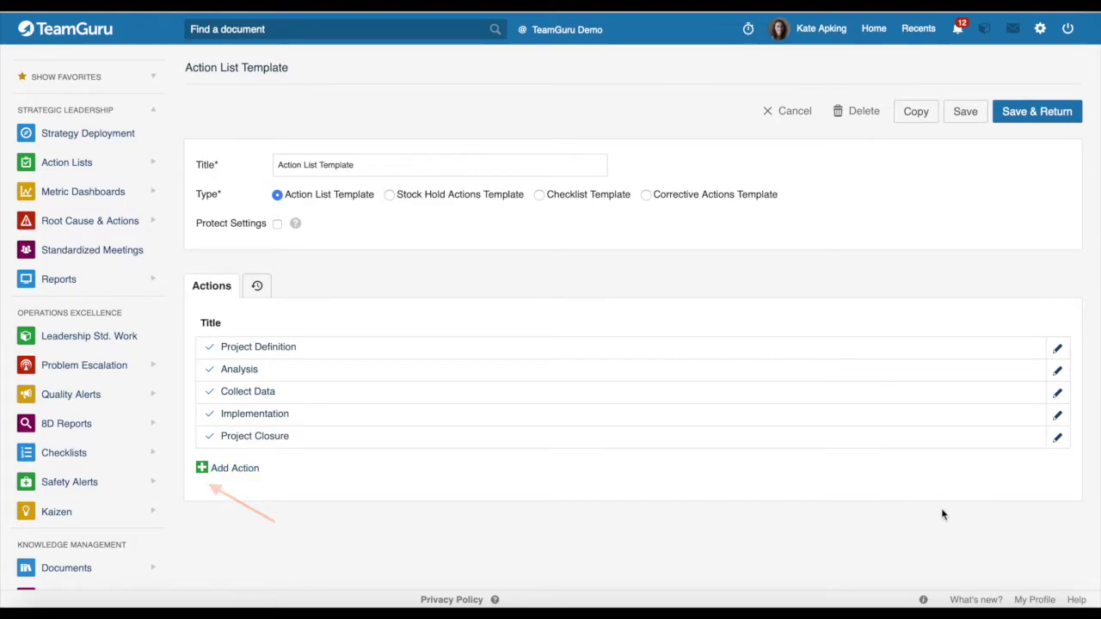
click(1019, 439)
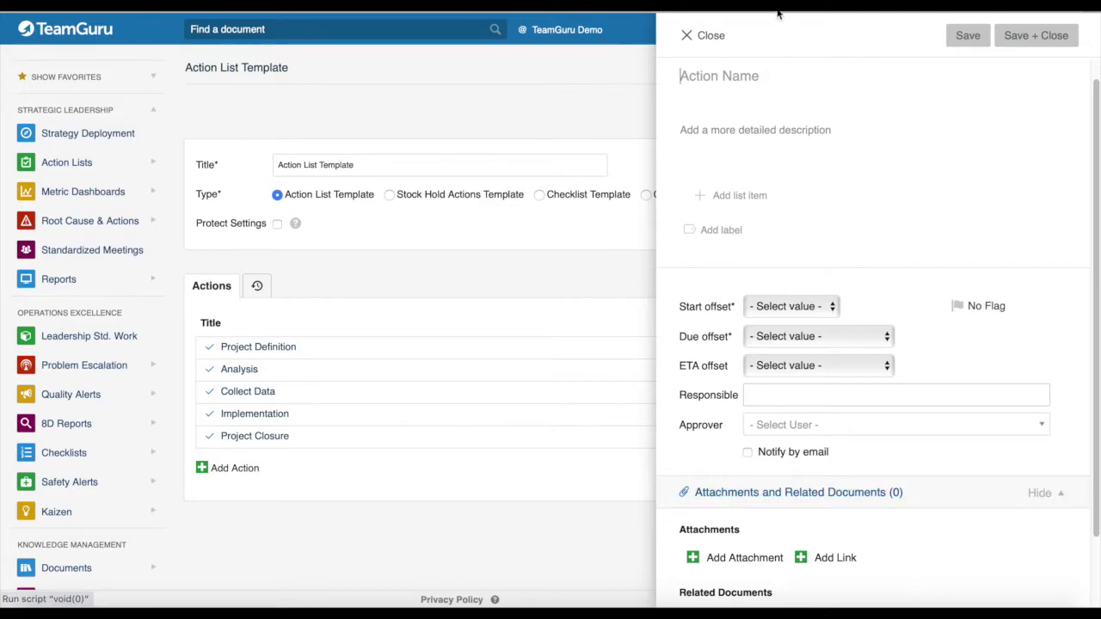
click(711, 37)
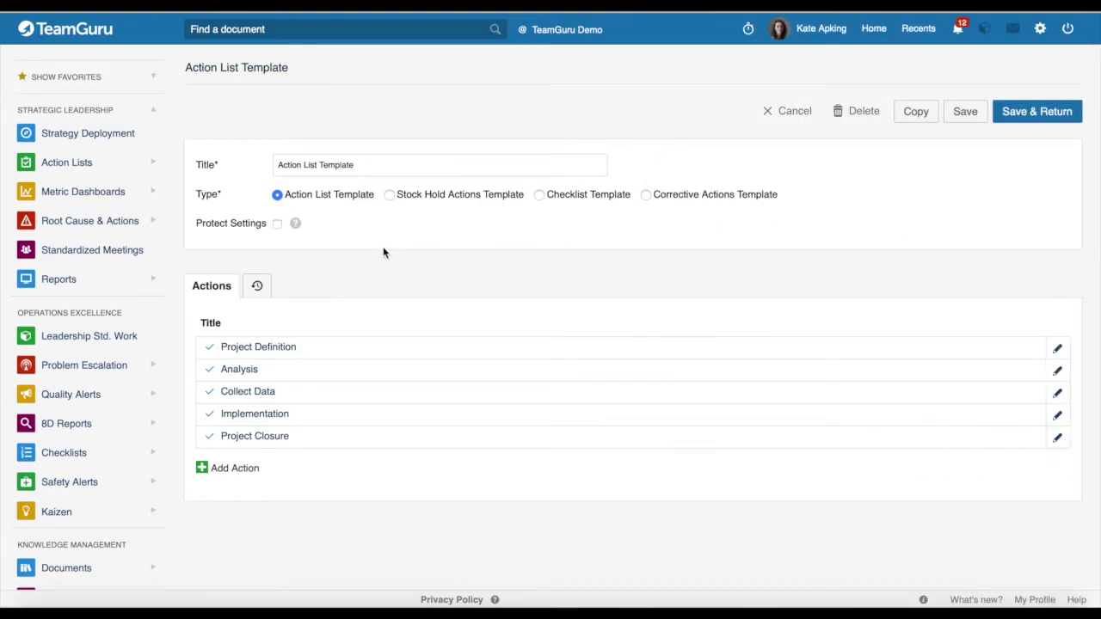
click(278, 224)
- Add a new Bridgeport action list titled 'New Action List'
click(92, 162)
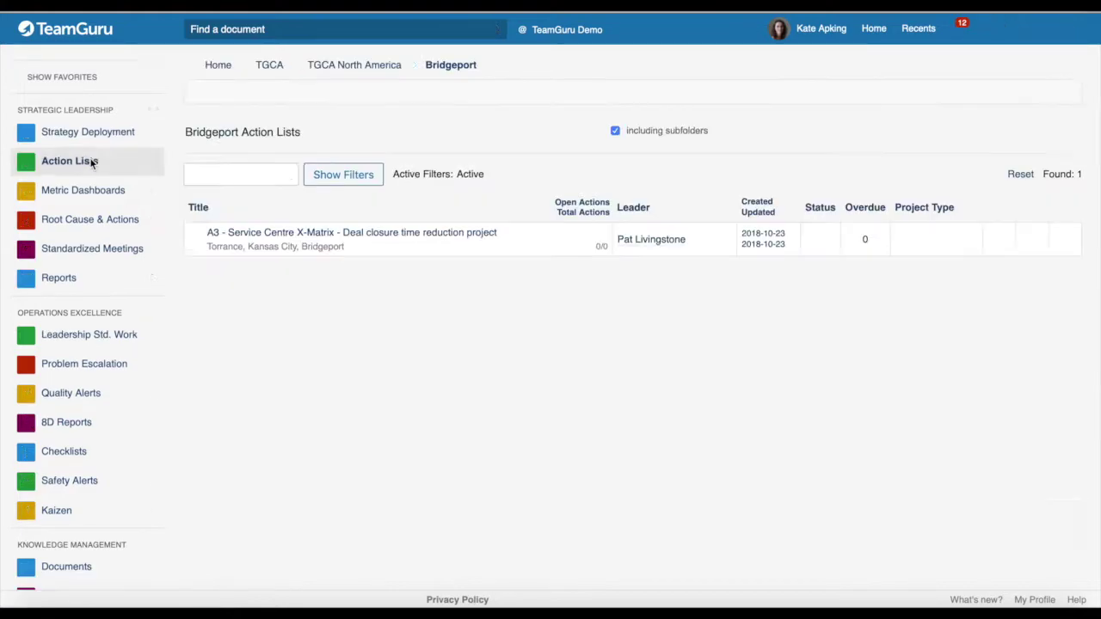
click(1067, 138)
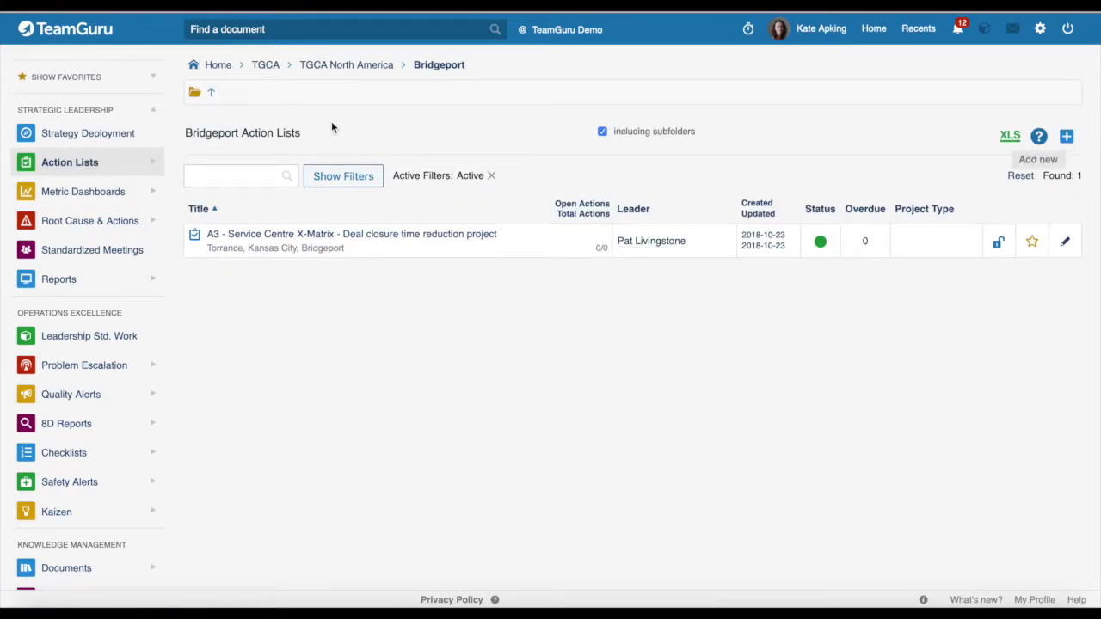
text(New Action List)
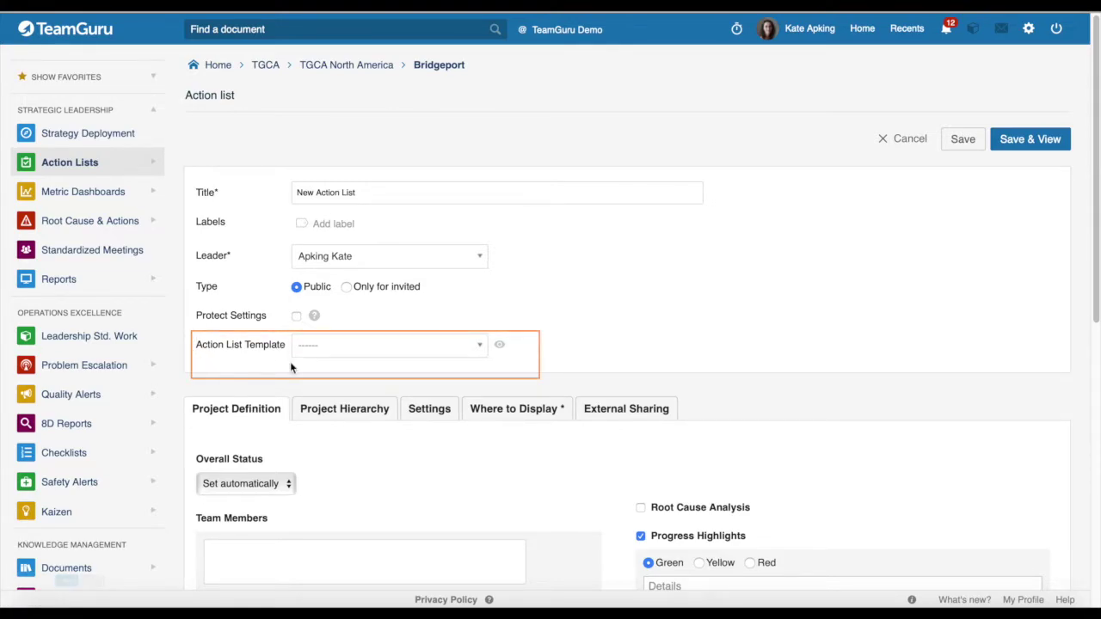
- Base New Action List on the Action List Template, previewing its Project Definition action
click(332, 346)
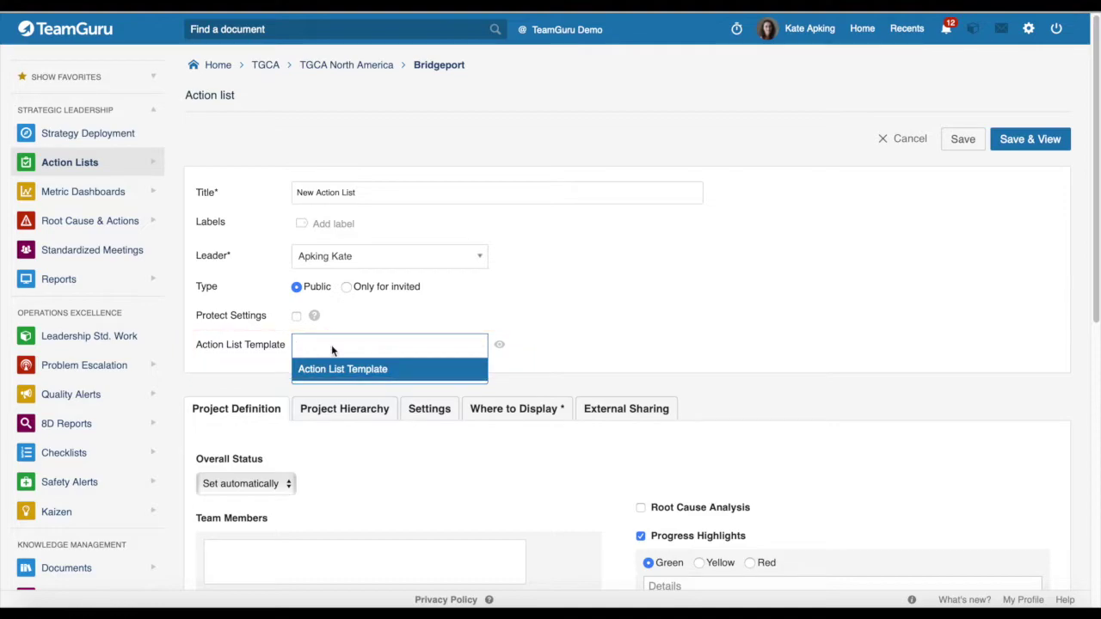
click(328, 371)
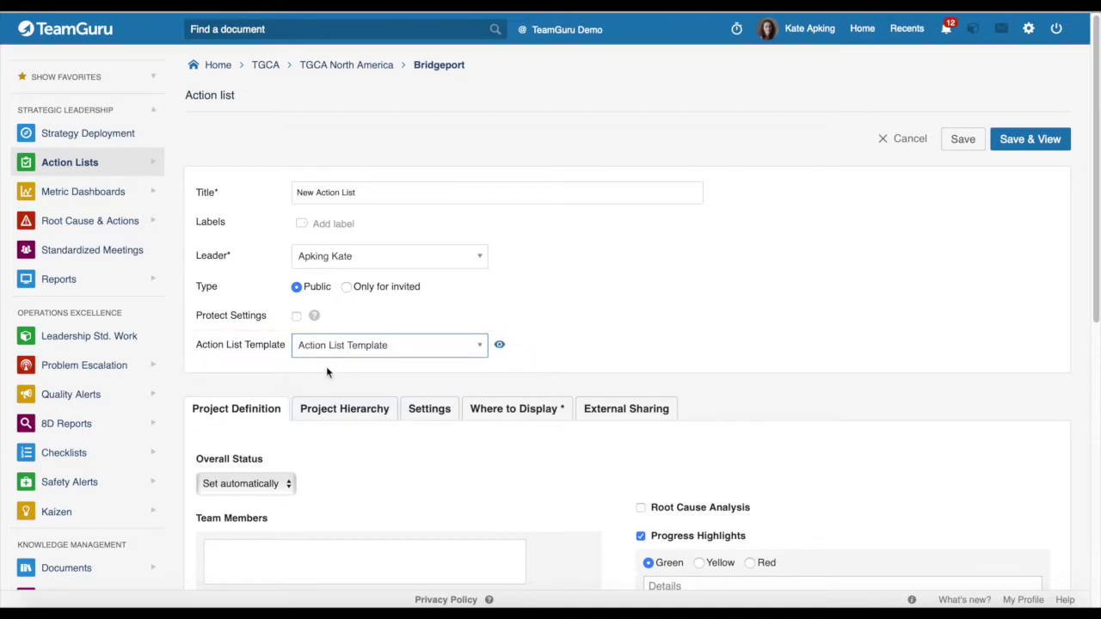
click(501, 347)
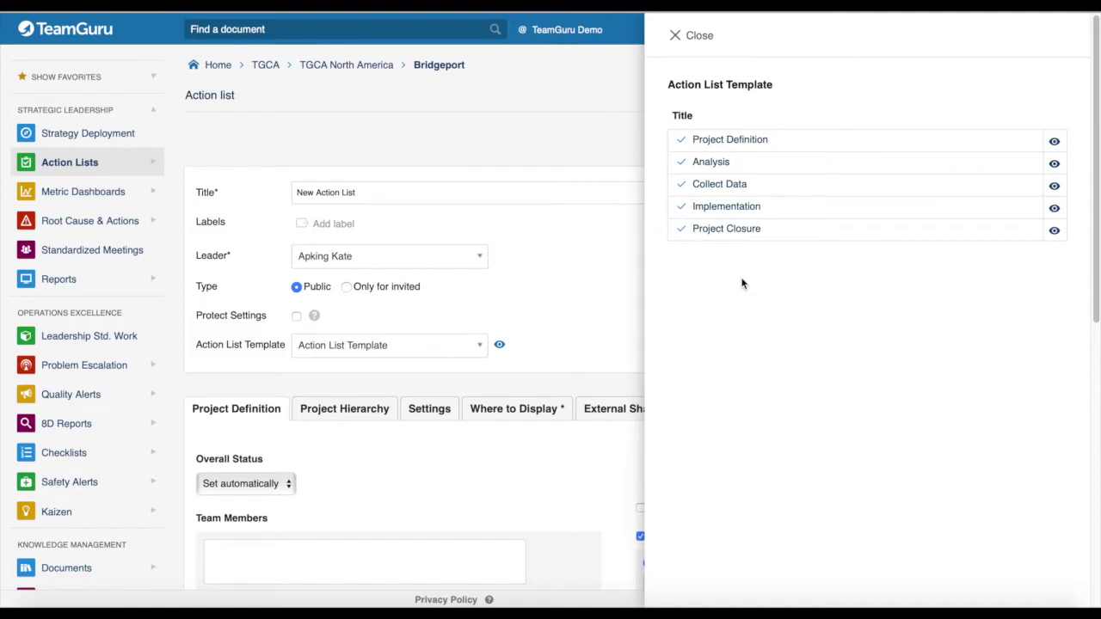
click(1054, 141)
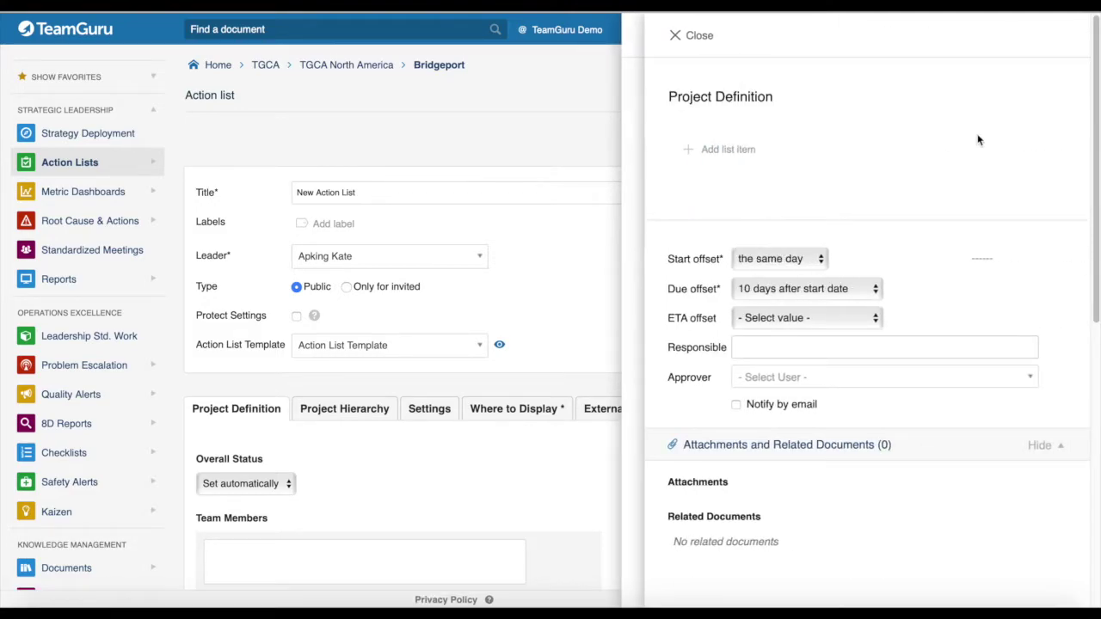
click(706, 37)
click(705, 37)
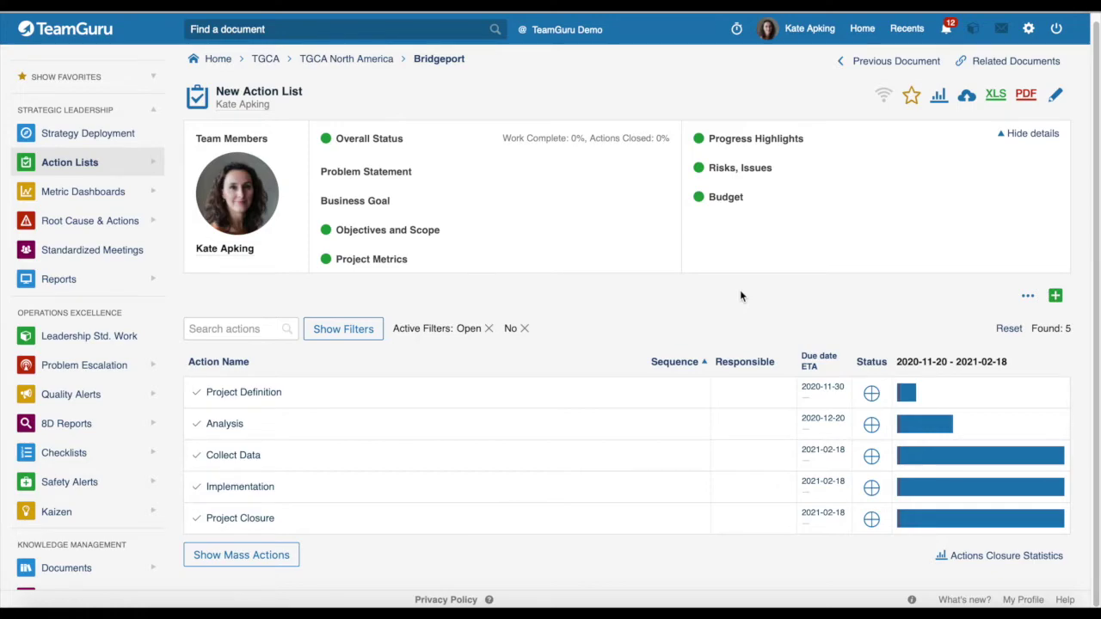
- Import the Action List Template's five actions into New Action List under the Analysis main task
click(1029, 298)
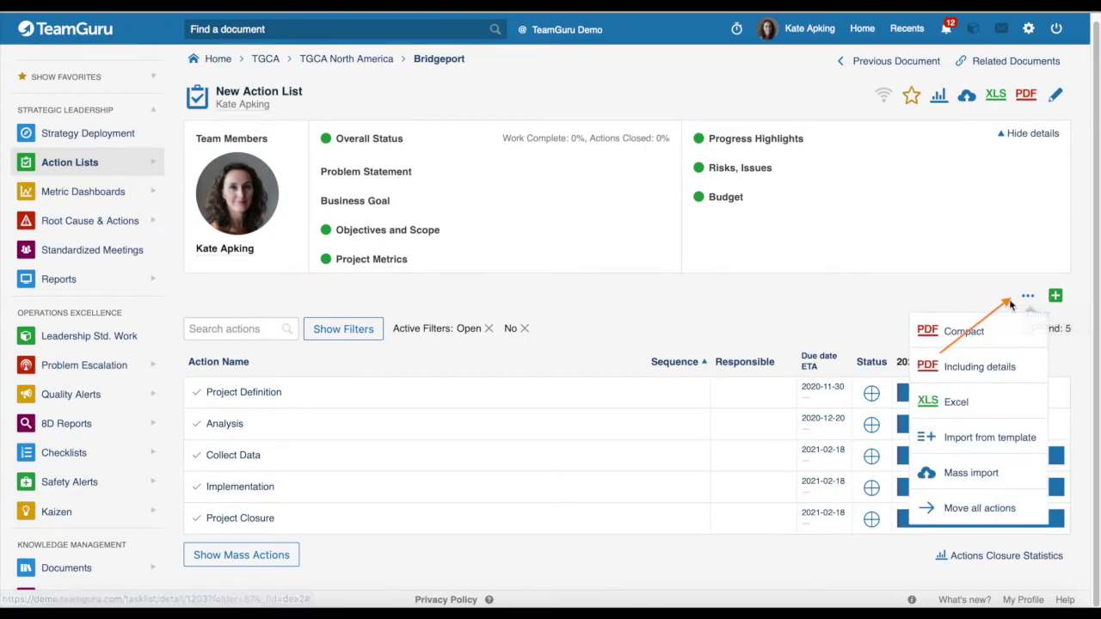
click(969, 442)
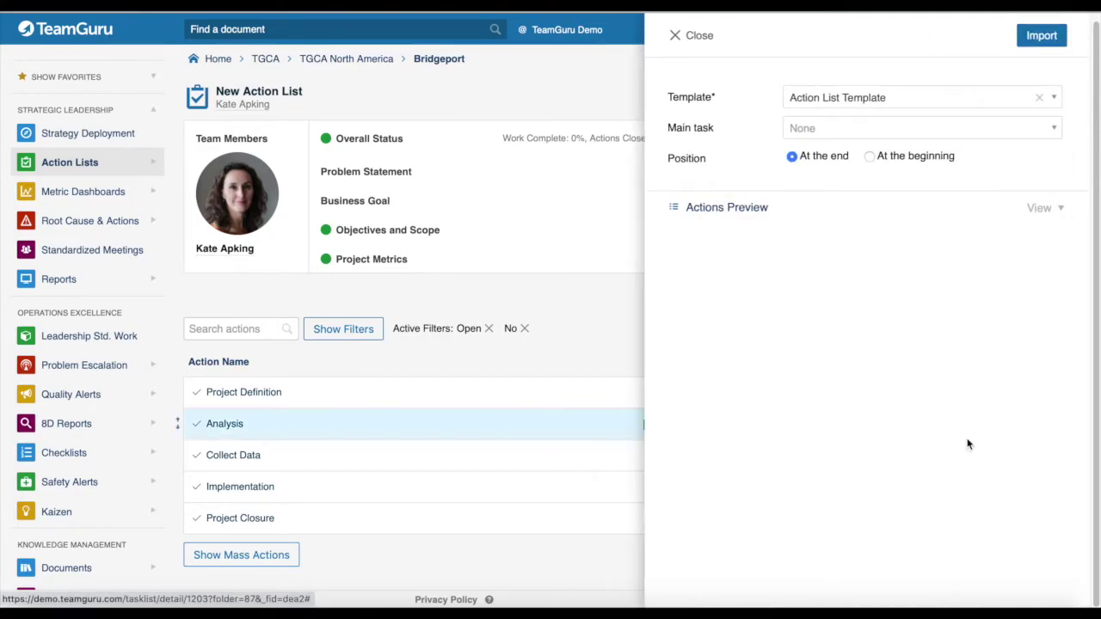
click(828, 101)
click(831, 118)
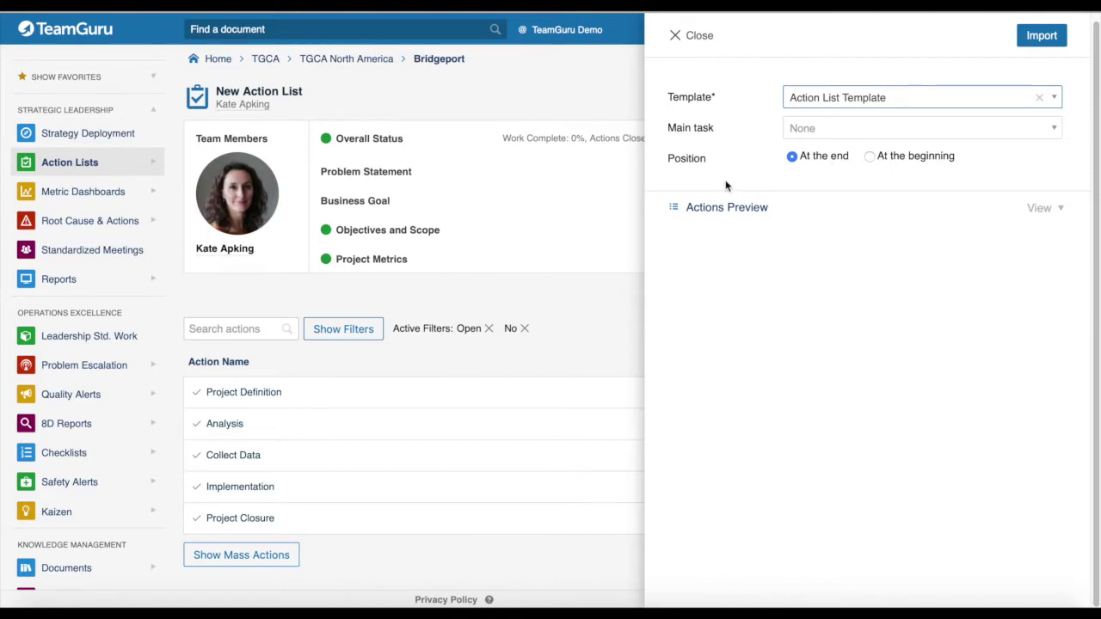
click(717, 210)
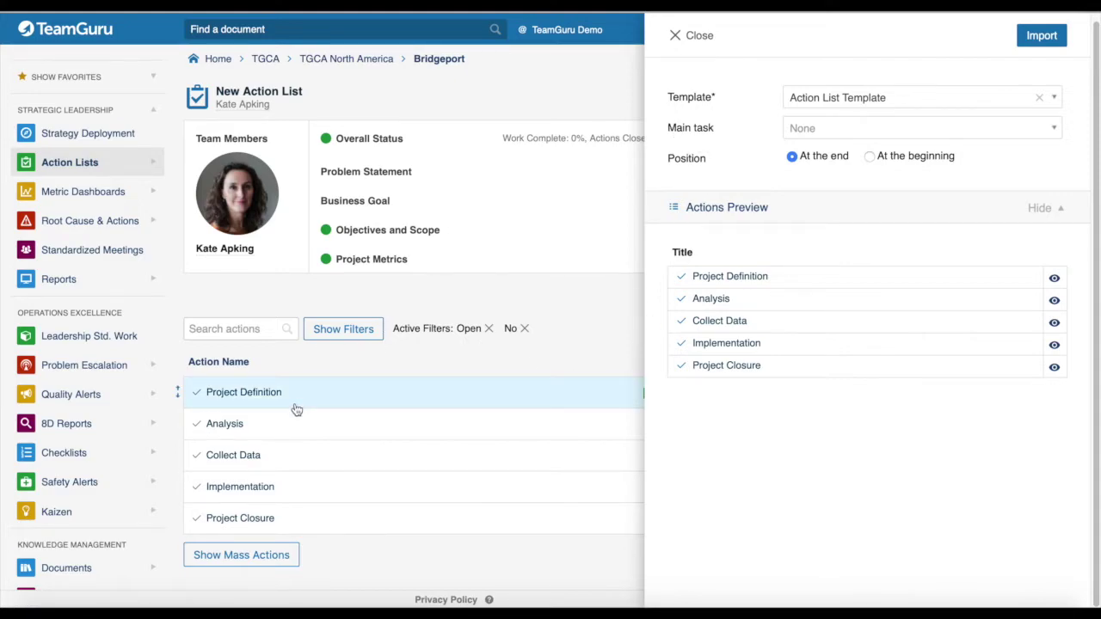
click(839, 127)
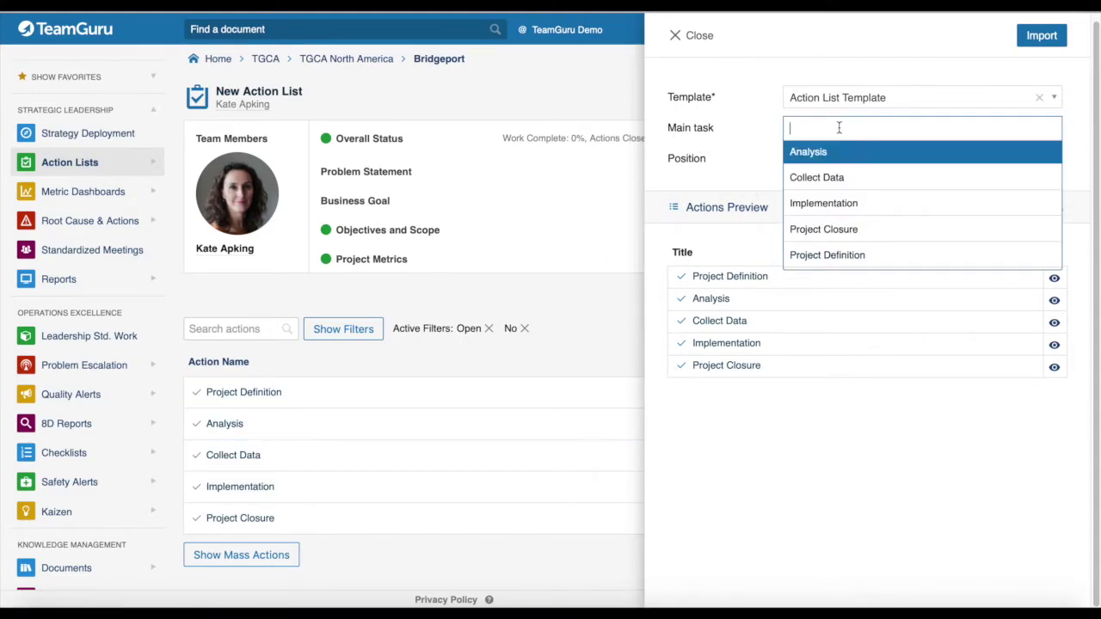
click(830, 153)
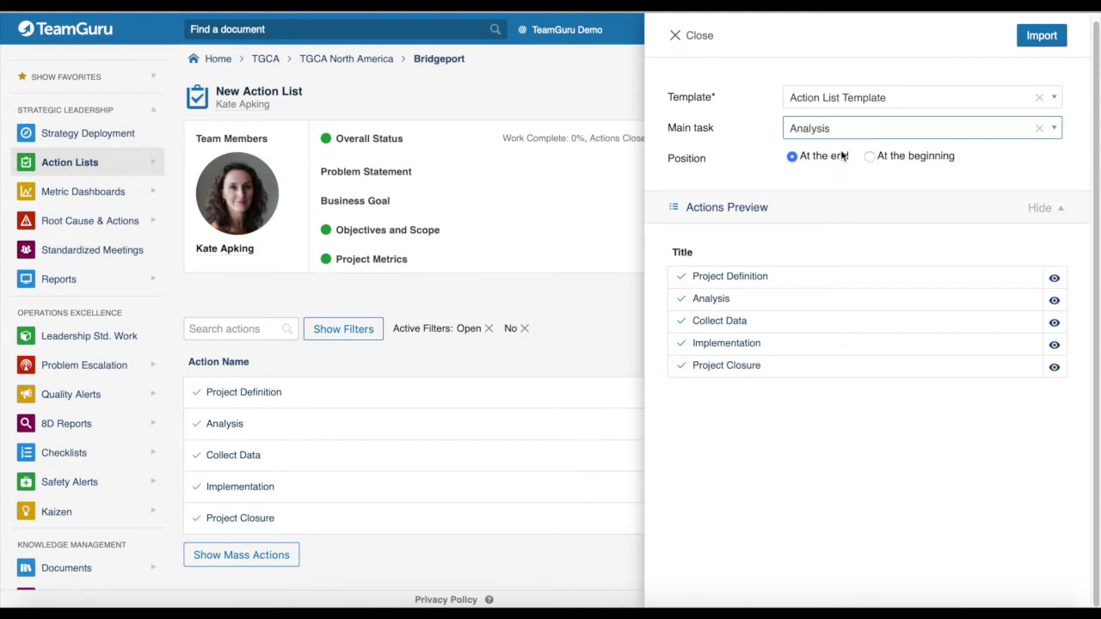
click(1030, 39)
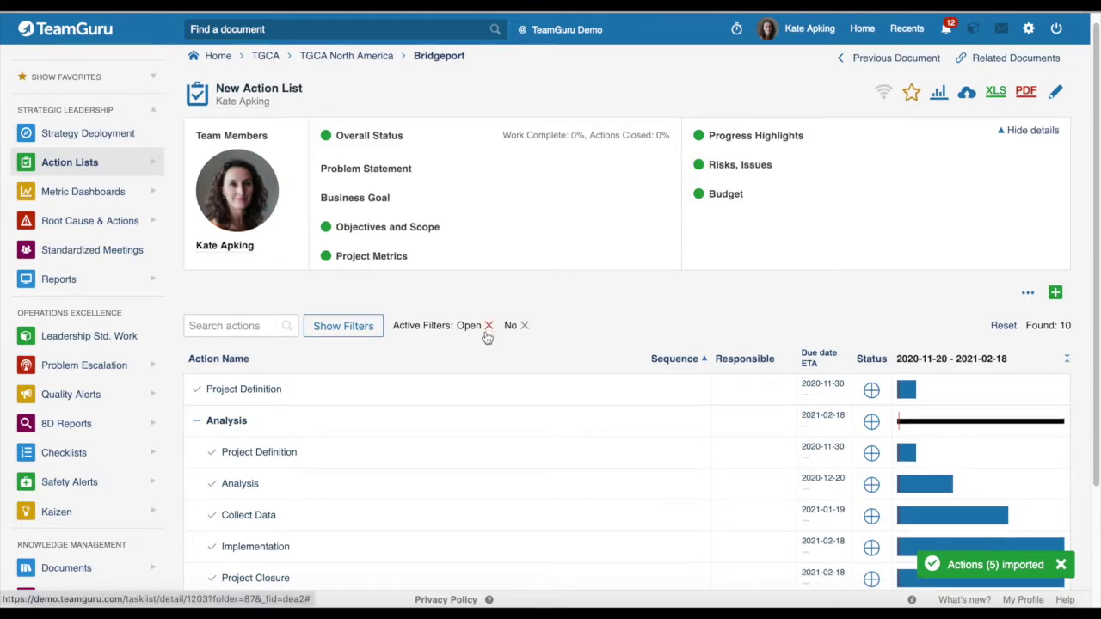
- Open the Project Definition action's import panel and dismiss it without importing
scroll(486, 338, down, 1)
scroll(485, 338, down, 1)
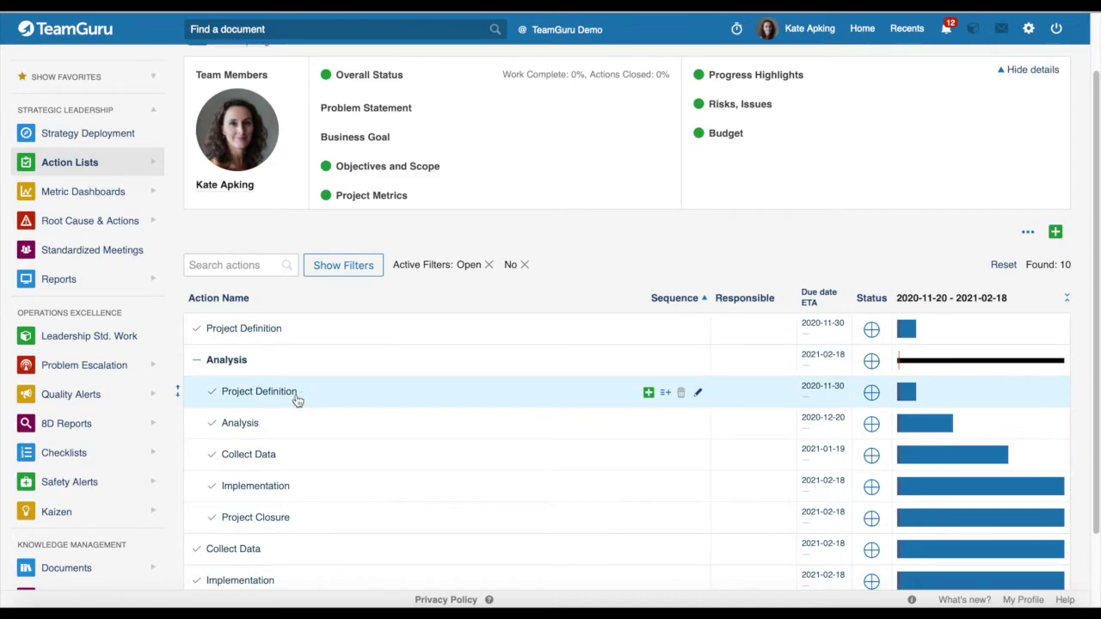
click(666, 398)
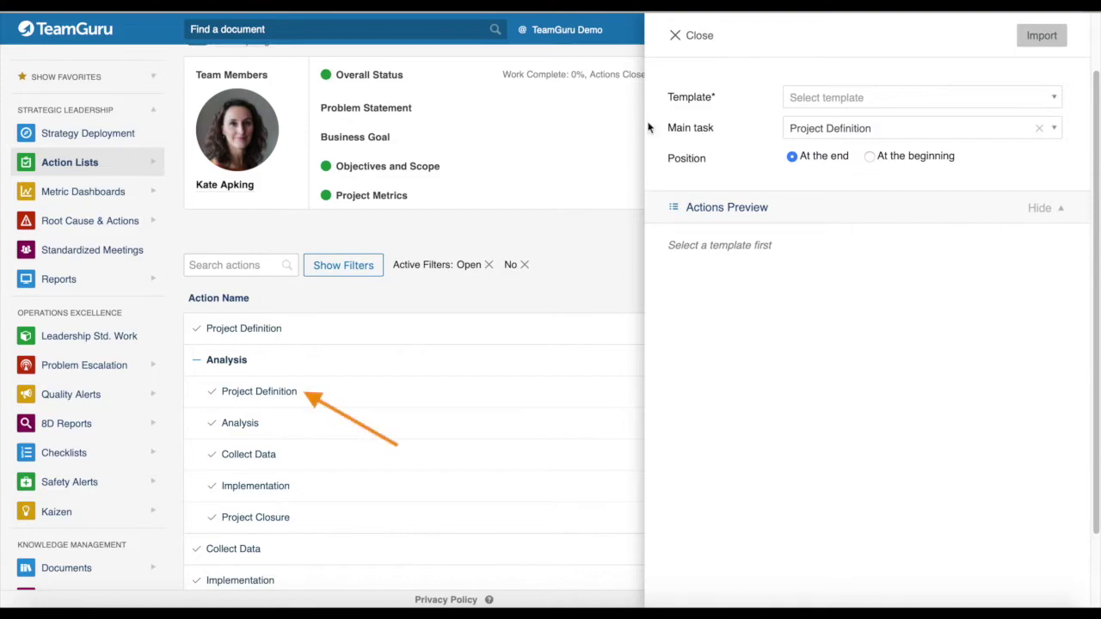
click(699, 37)
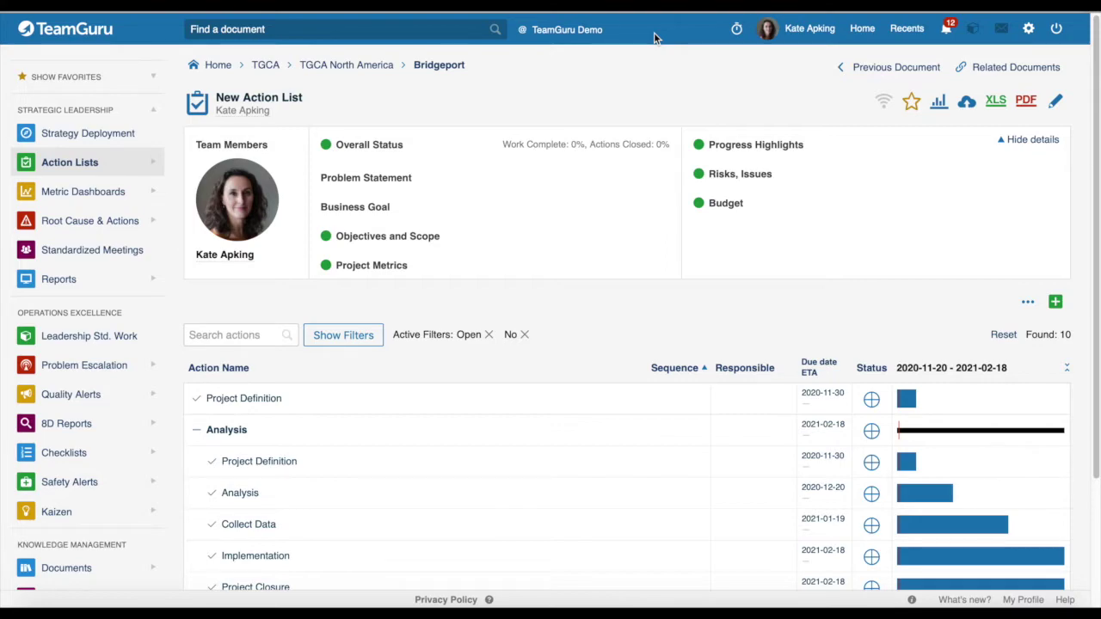
- Show the action list's Other options menu with its export and Import from template entries
click(1028, 302)
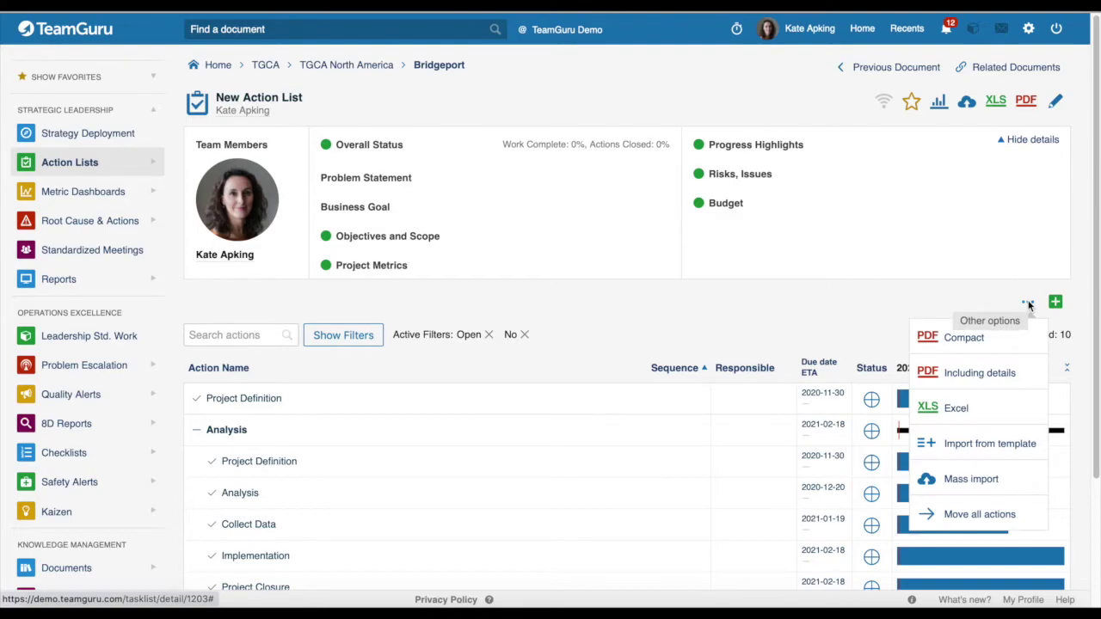
mouse_move(682, 495)
mouse_move(665, 466)
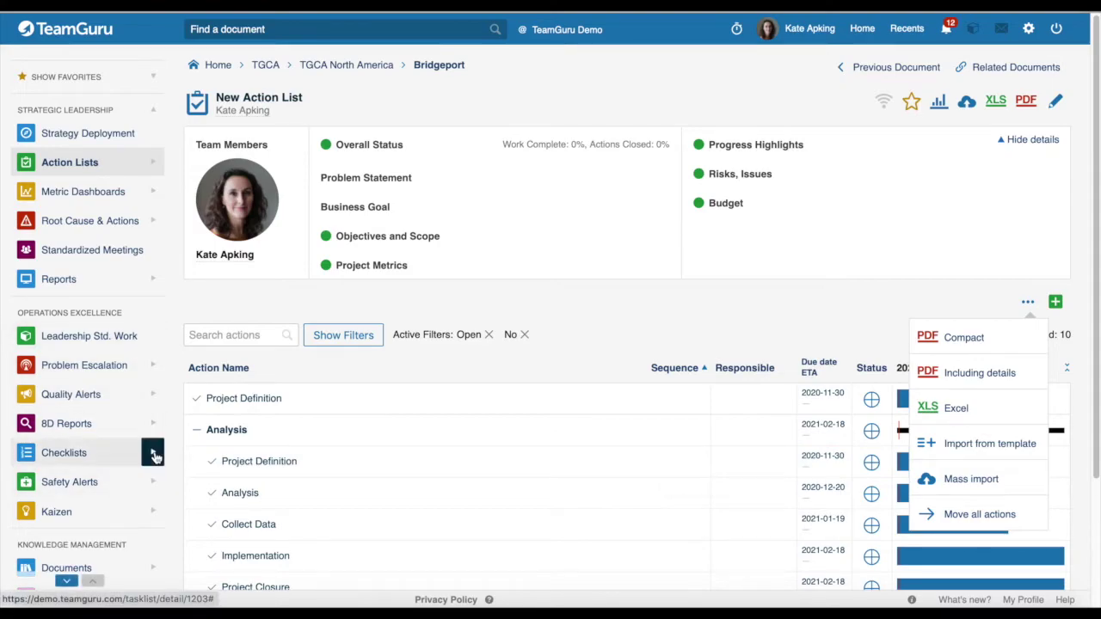
- Open the Internal Audit Checklist template and inspect its Corrective actions review action
click(152, 453)
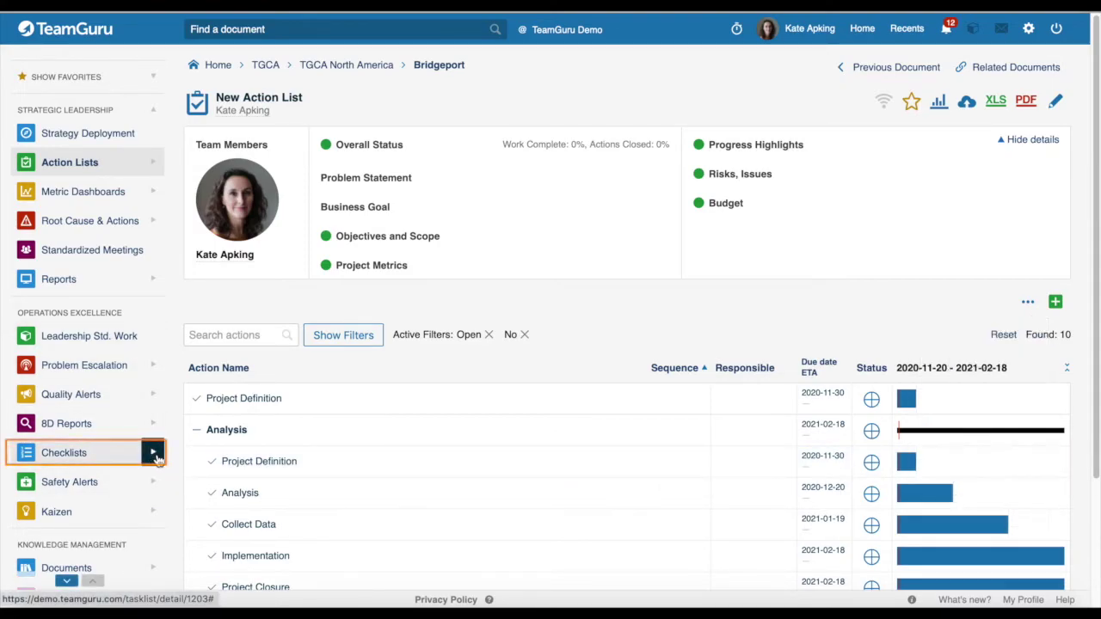
click(194, 483)
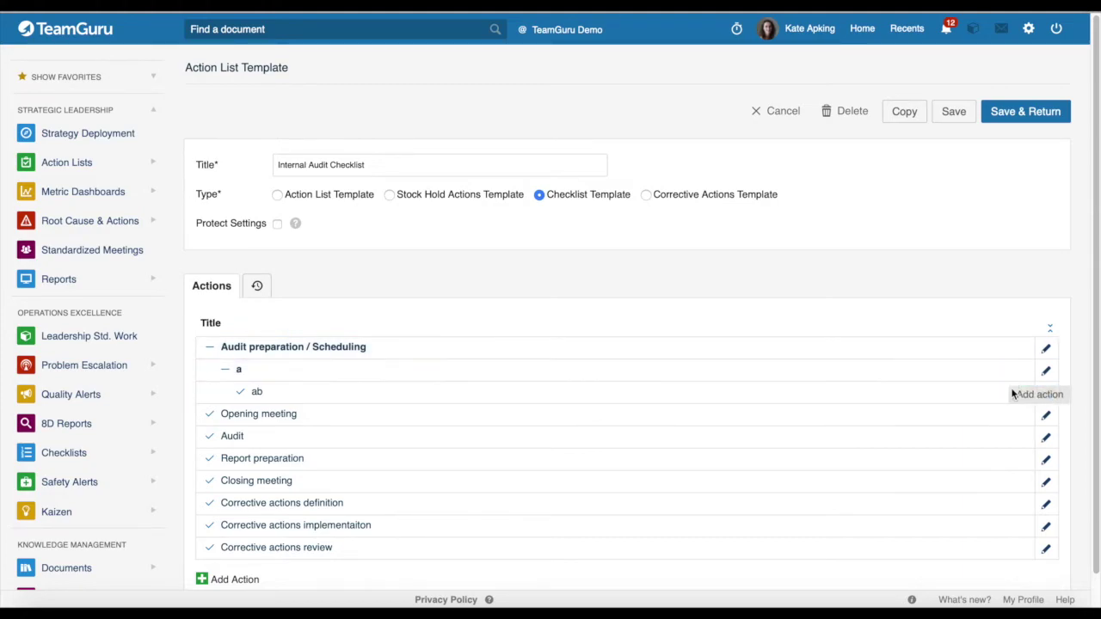
scroll(664, 386, down, 1)
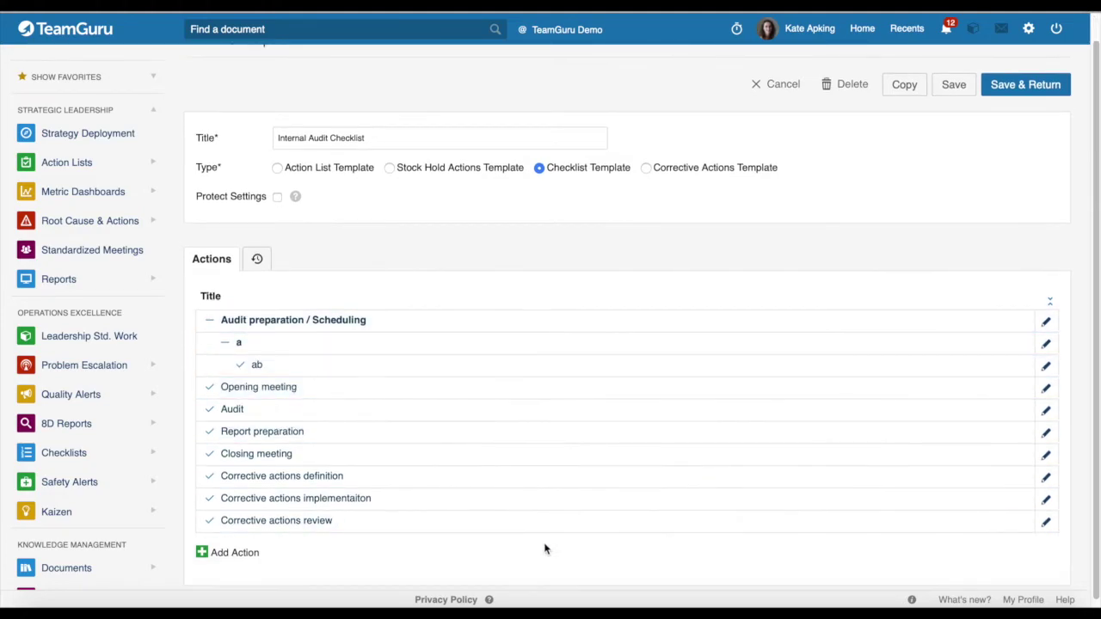
click(406, 526)
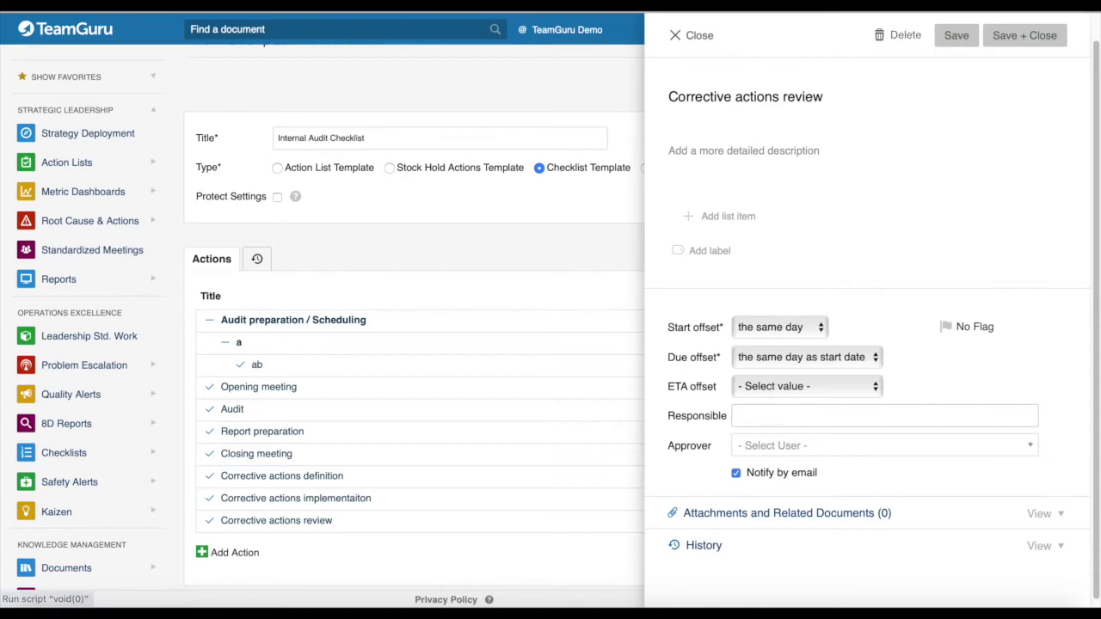
click(696, 35)
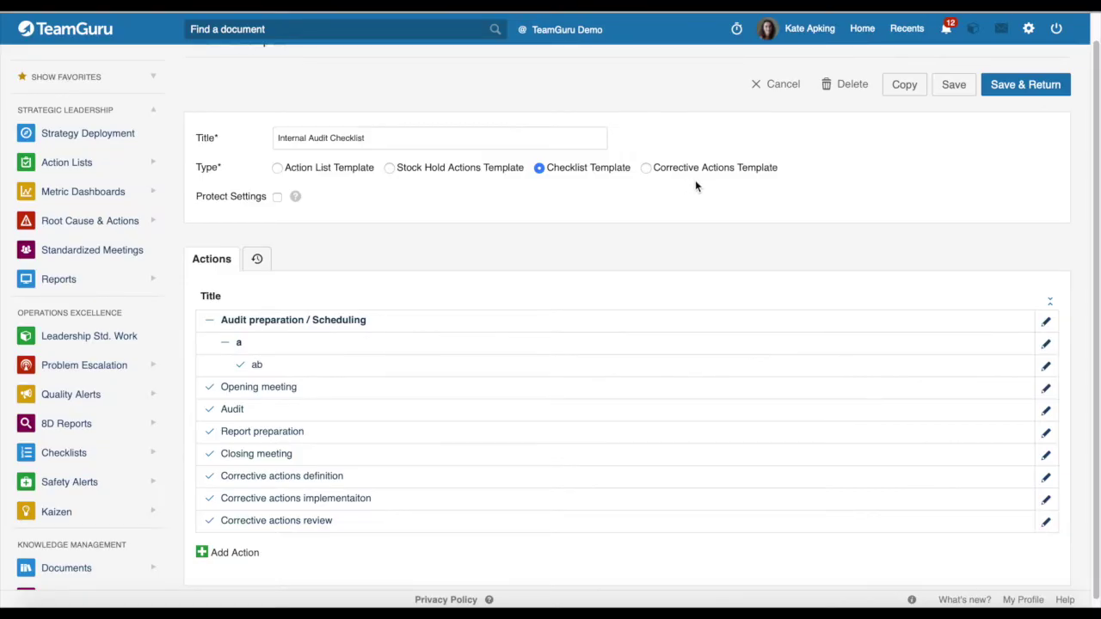
click(150, 223)
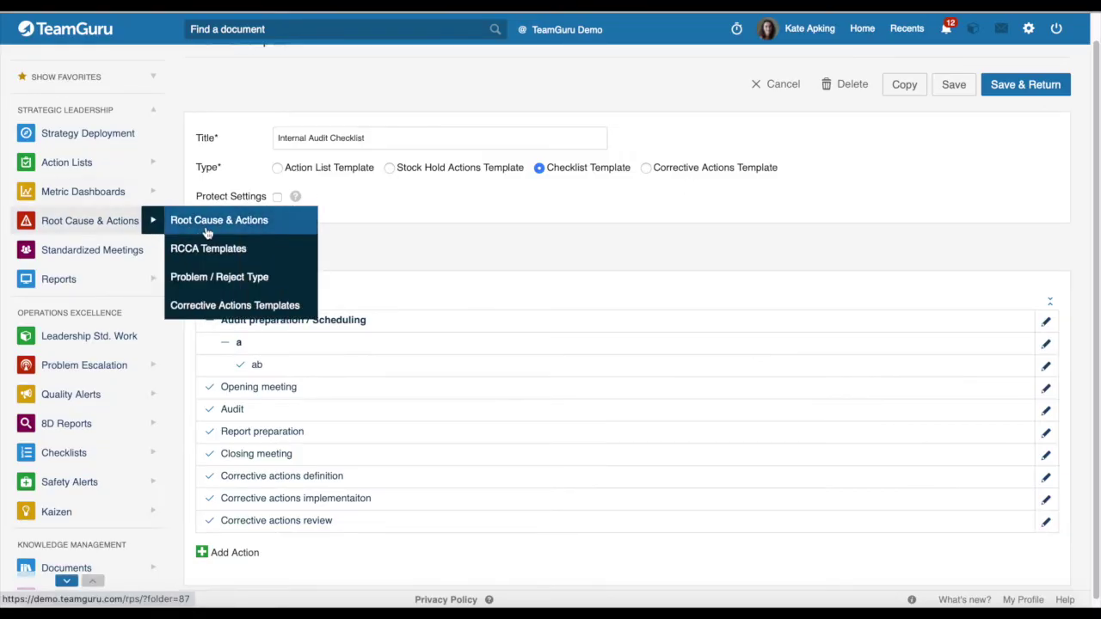
- Review Corrective Actions Templates and the Bratislava RCCA's corrective action options, then open Safety Alerts
click(212, 308)
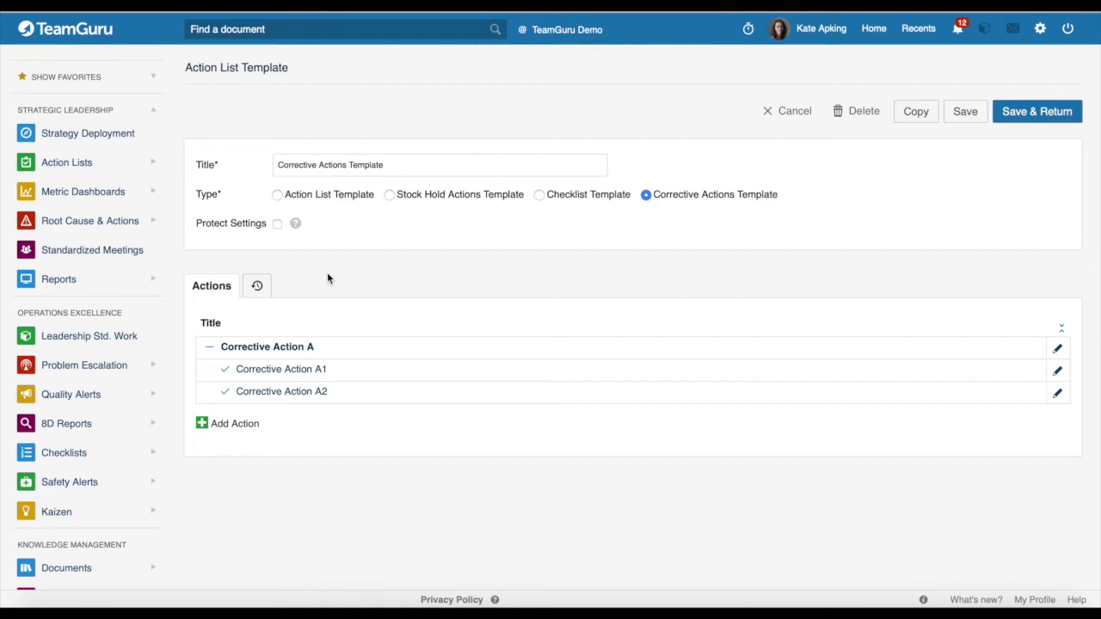
click(104, 220)
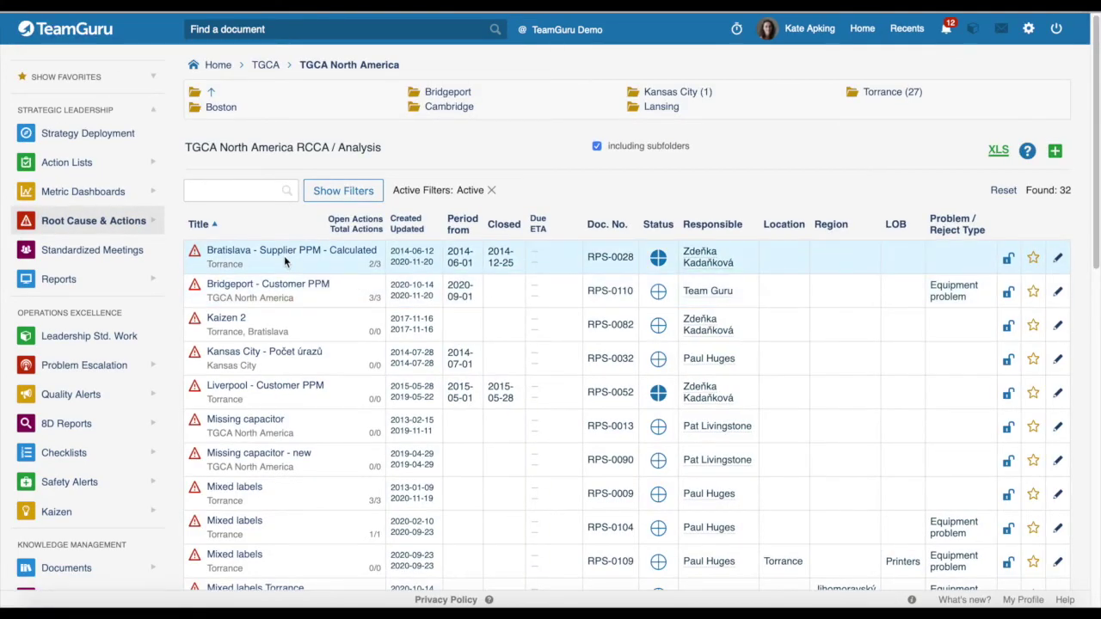
click(283, 252)
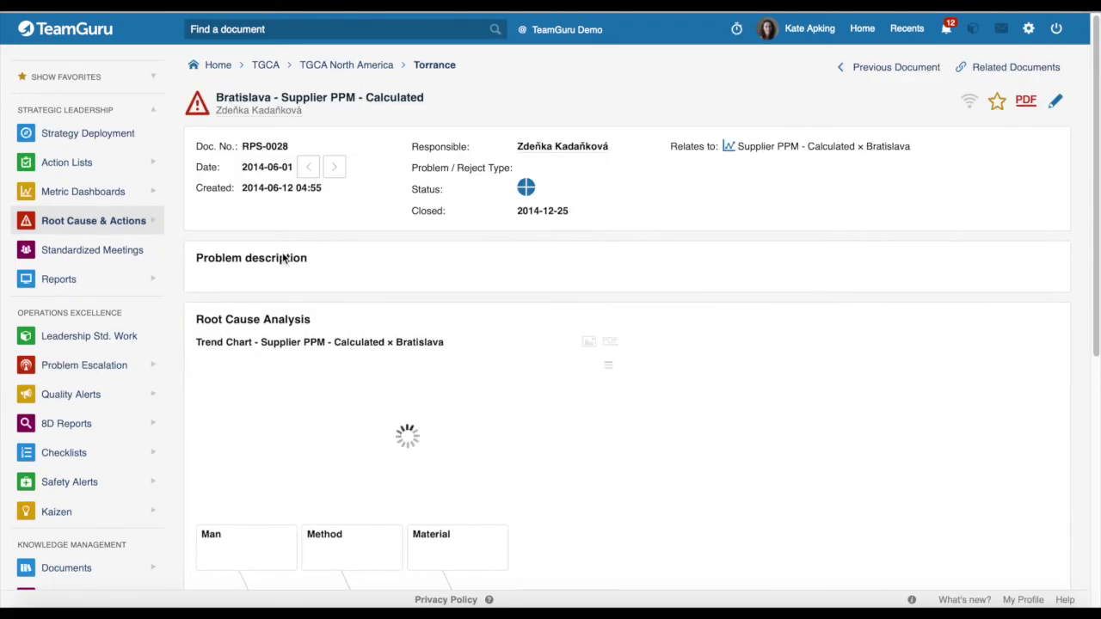
scroll(393, 291, down, 5)
scroll(392, 299, down, 1)
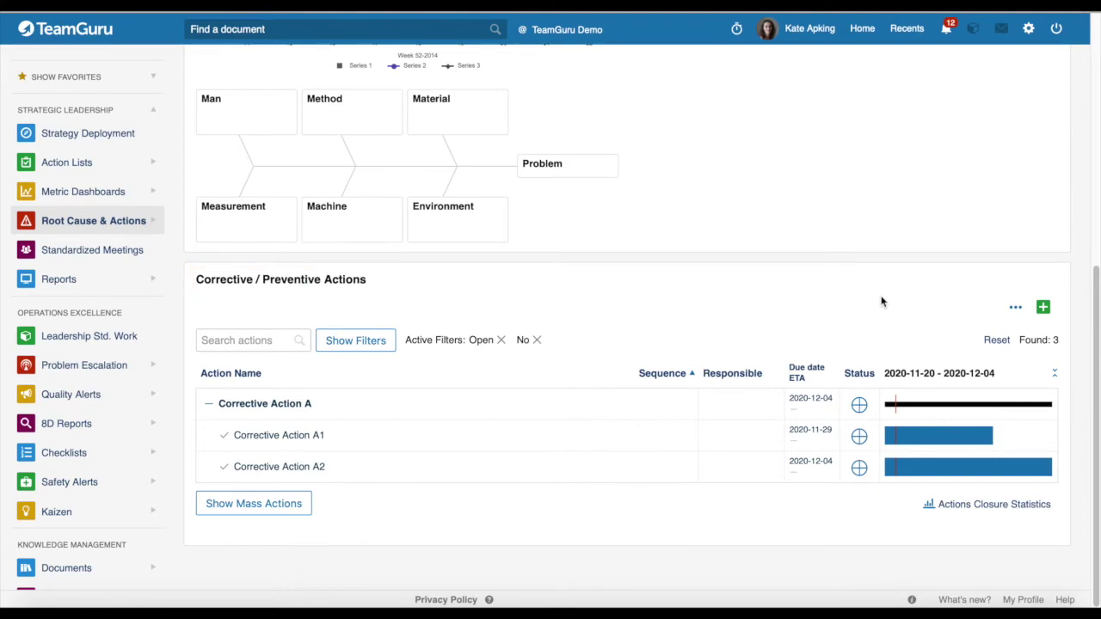
click(1016, 310)
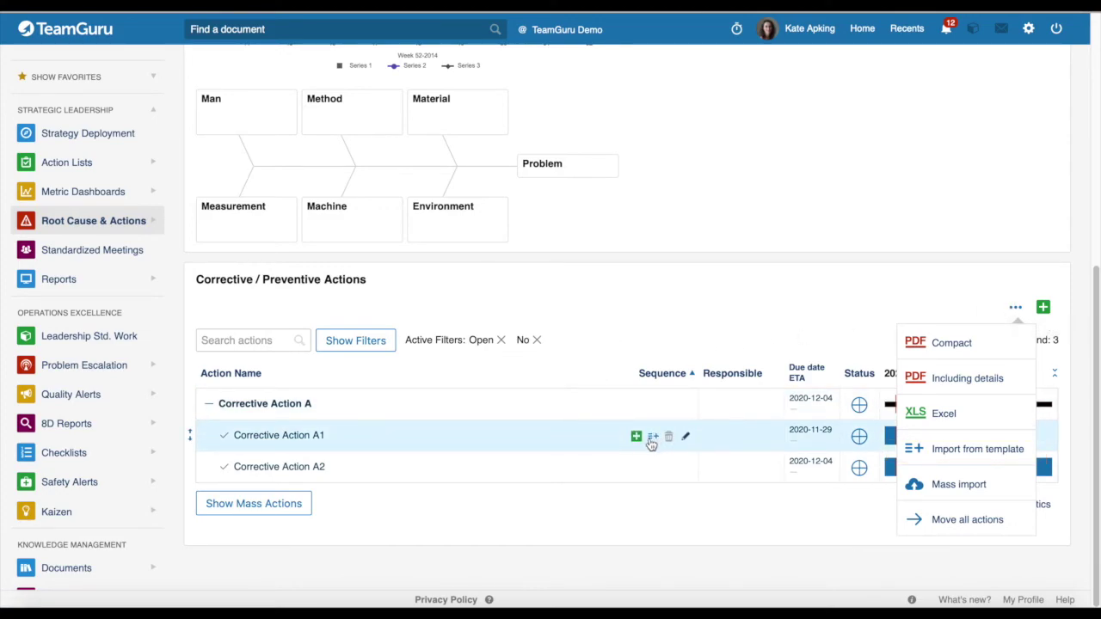
click(77, 482)
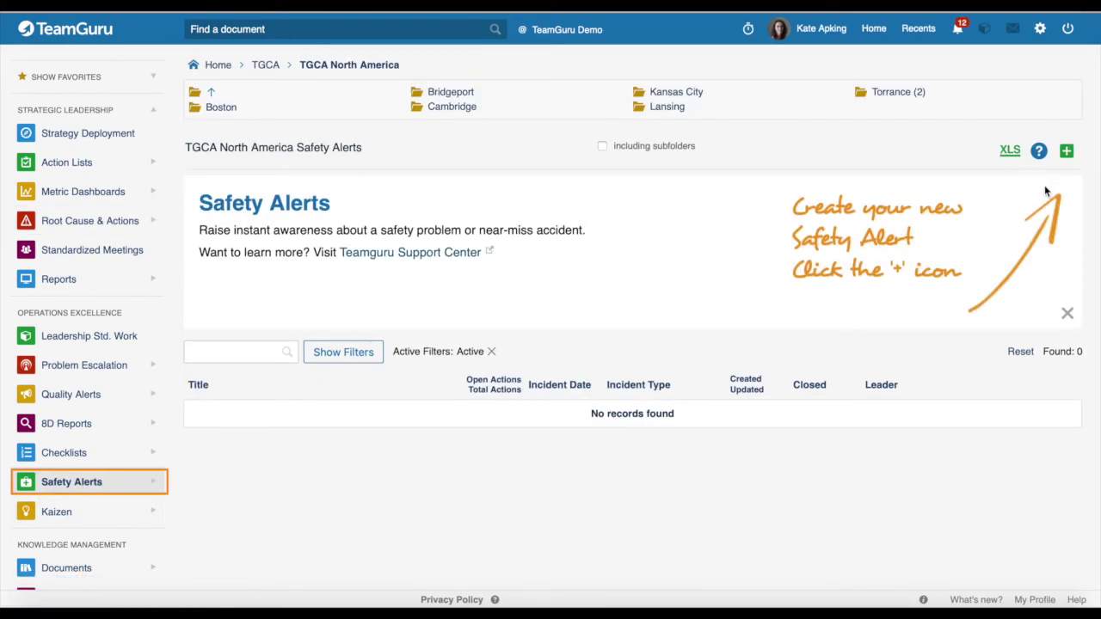
- Add a new safety alert with Corrective Actions Template as its corrective actions template
click(1067, 152)
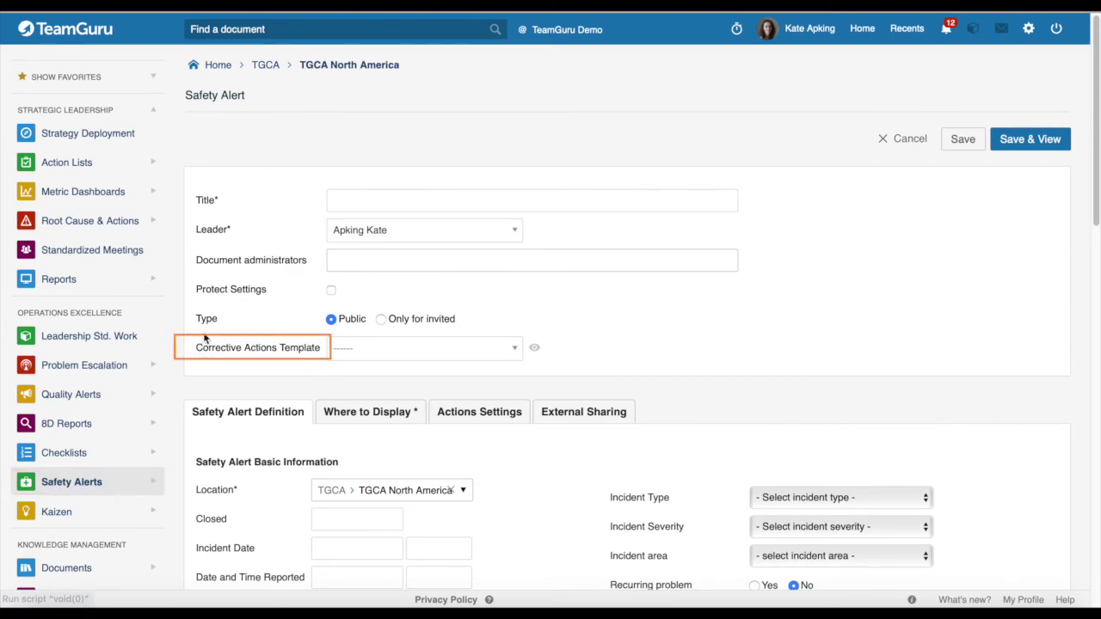
click(346, 350)
click(357, 373)
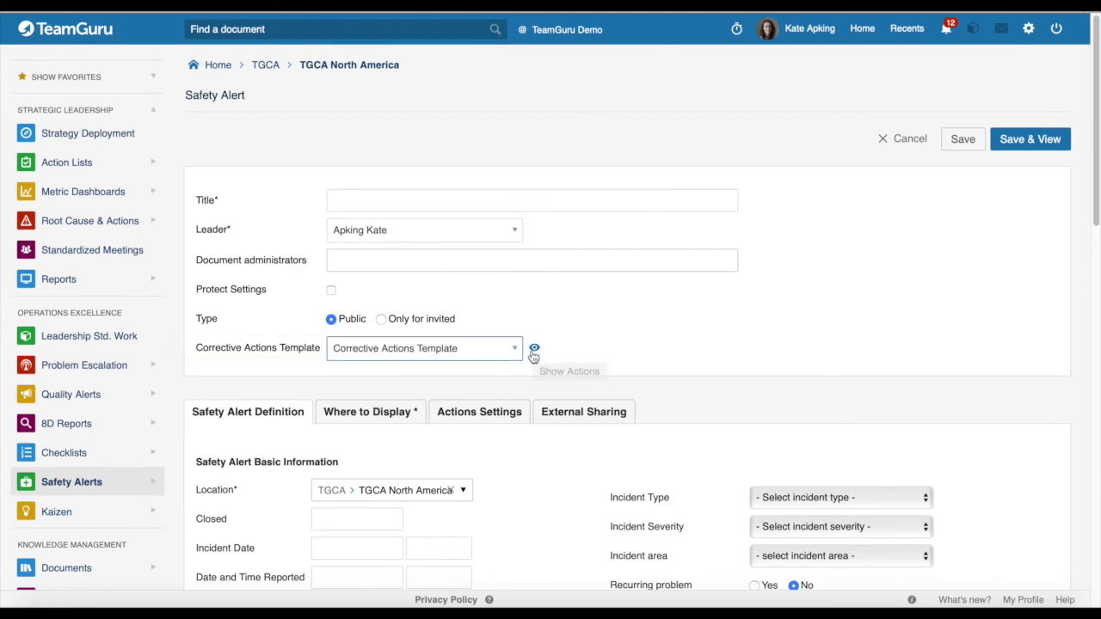